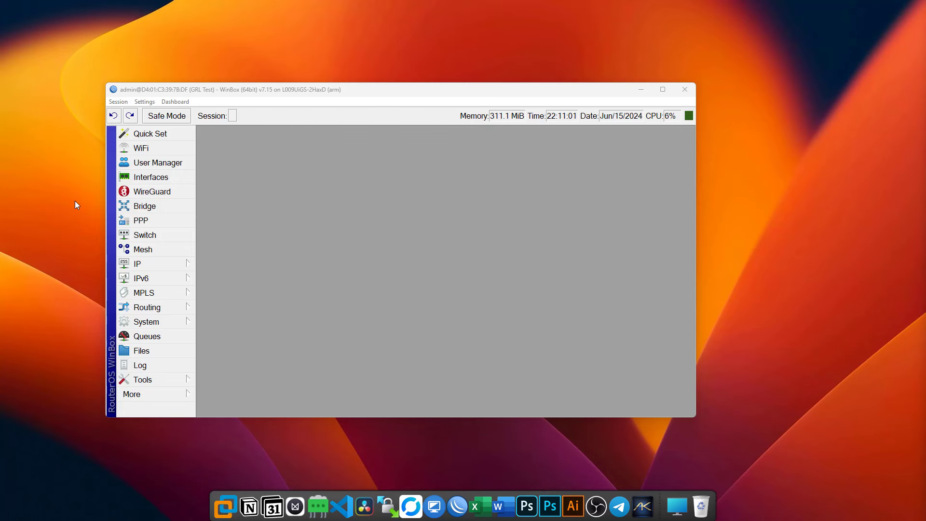
- Check the Disk List for the usb1 FAT32 drive with 14.1 GiB free
{"action": "left_click_drag", "start_coordinate": [331, 91], "coordinate": [341, 89]}
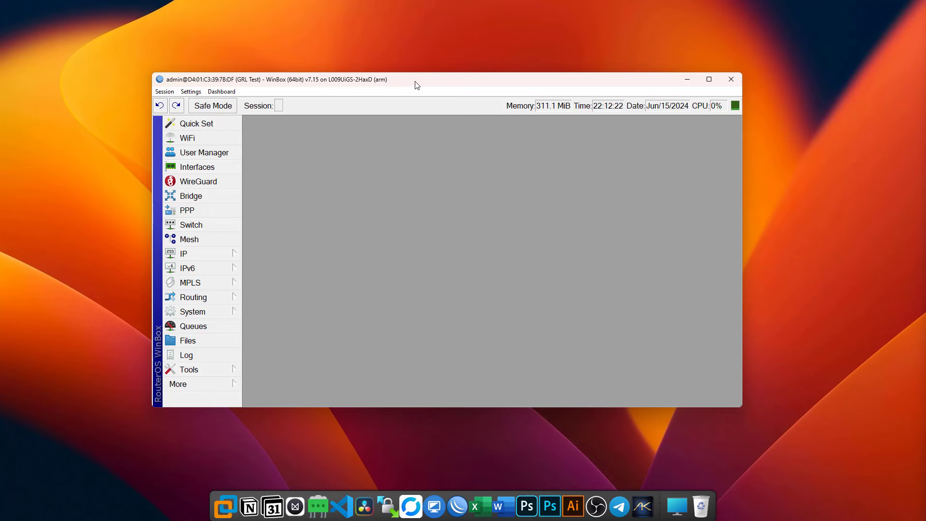
{"action": "left_click", "coordinate": [225, 309]}
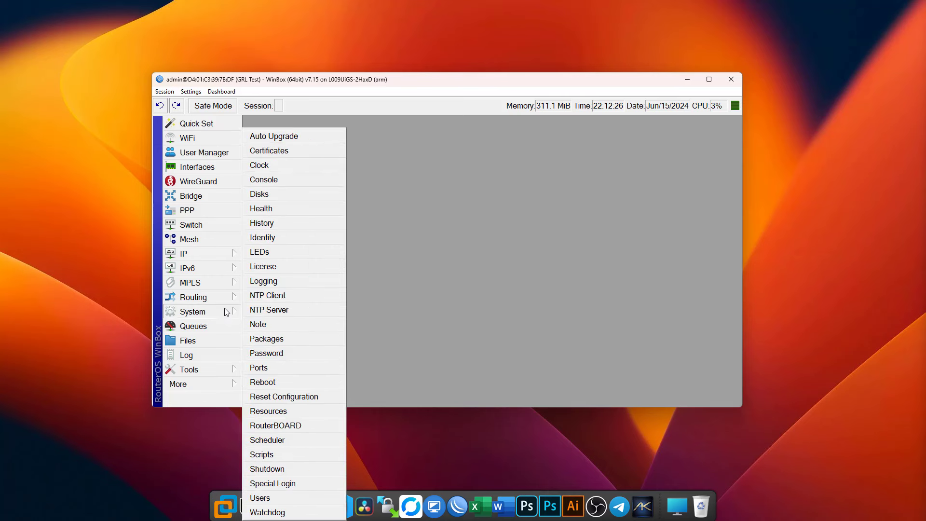
{"action": "left_click", "coordinate": [271, 196]}
{"action": "left_click", "coordinate": [339, 186]}
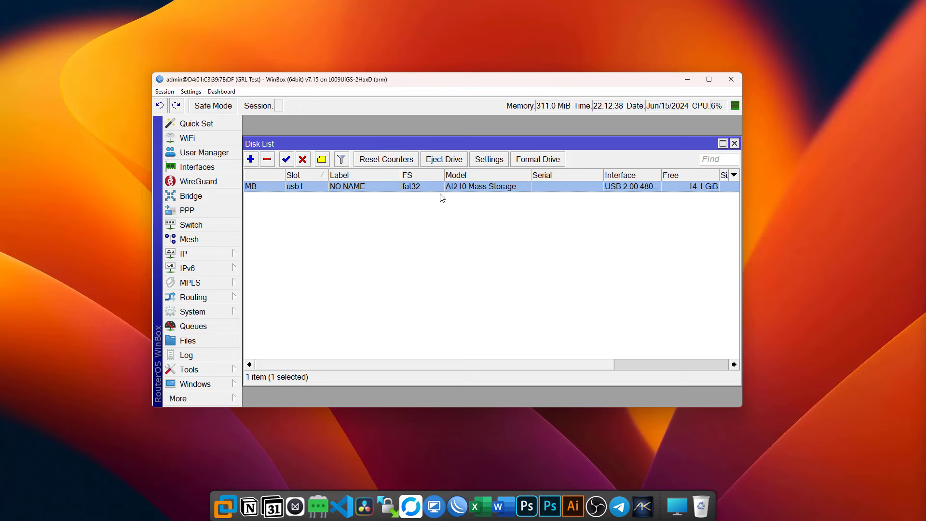
{"action": "left_click", "coordinate": [210, 256]}
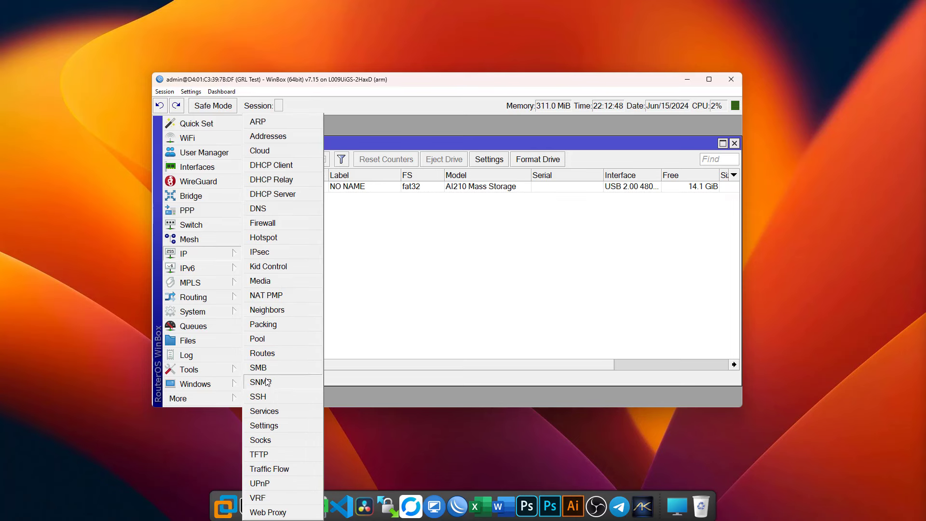
- Show the media server list with WinBox maximized and the disk list uncovered
{"action": "left_click", "coordinate": [263, 281]}
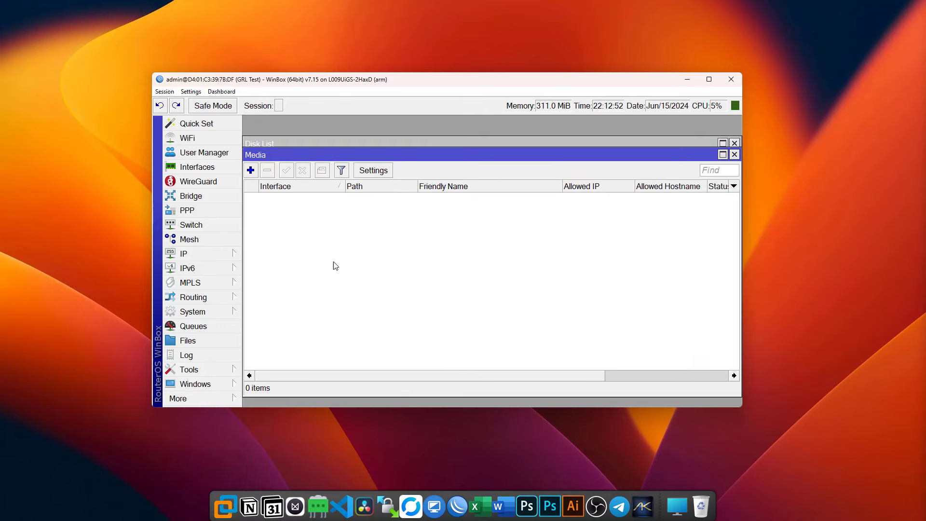
{"action": "left_click", "coordinate": [709, 79]}
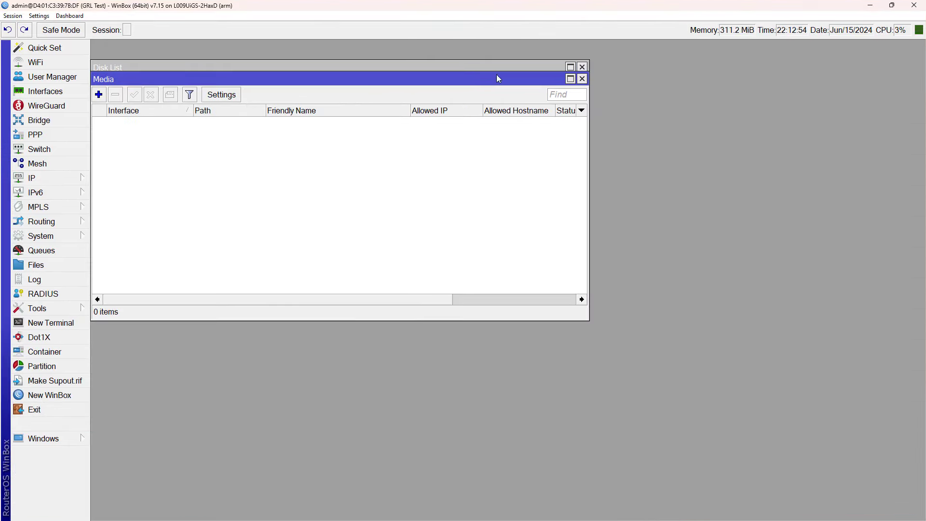
{"action": "left_click_drag", "start_coordinate": [501, 79], "coordinate": [522, 94]}
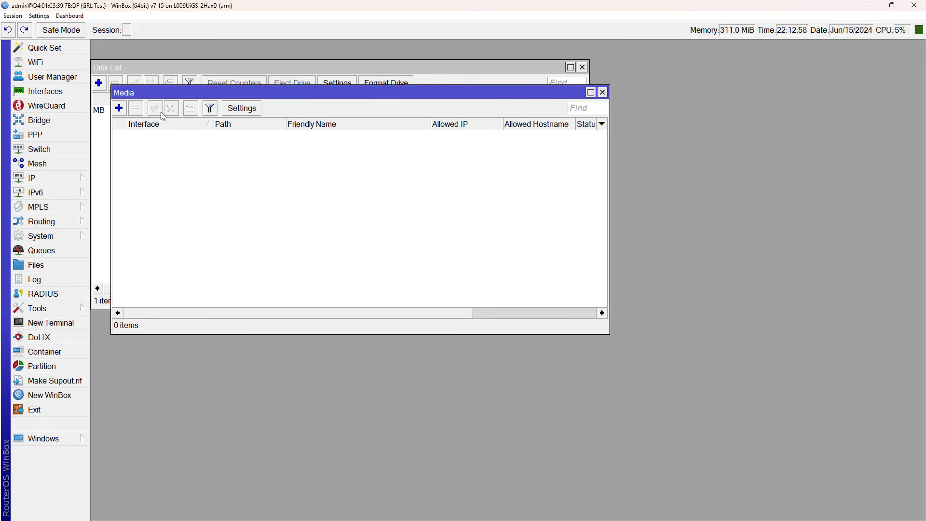
- Add a new media server entry that serves the HOTSPOT interface
{"action": "left_click", "coordinate": [119, 109]}
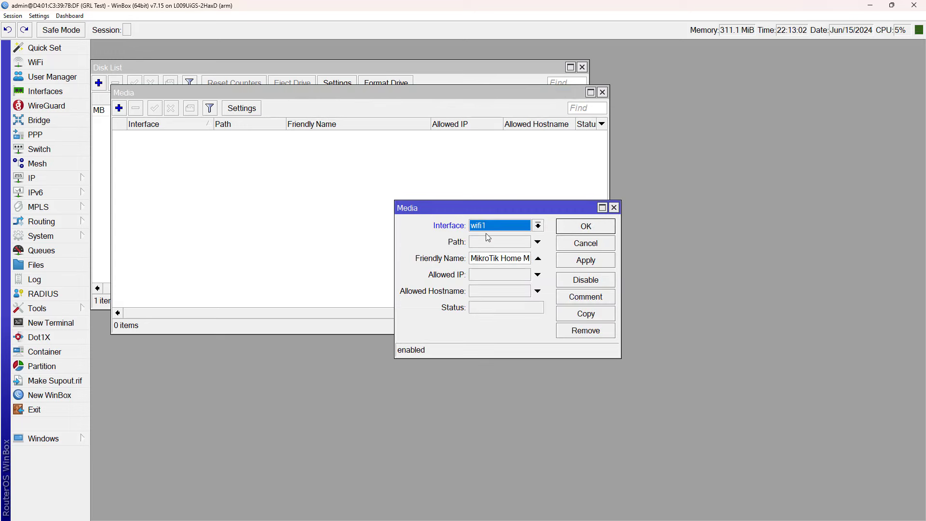
{"action": "left_click", "coordinate": [508, 226]}
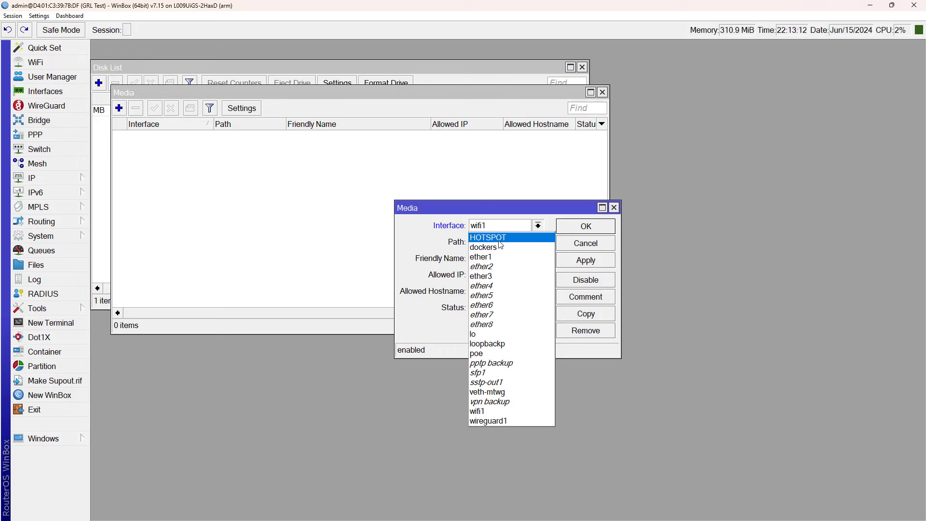
{"action": "left_click", "coordinate": [508, 238]}
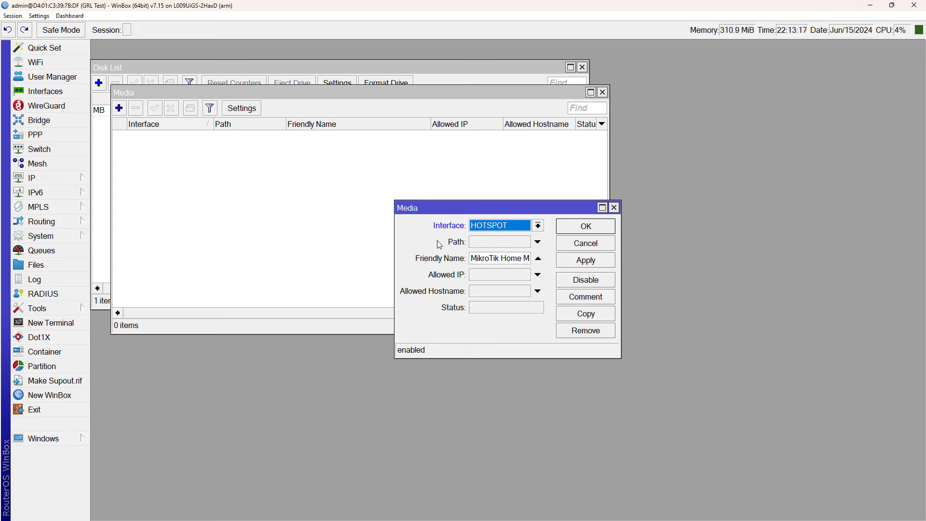
{"action": "left_click", "coordinate": [501, 243]}
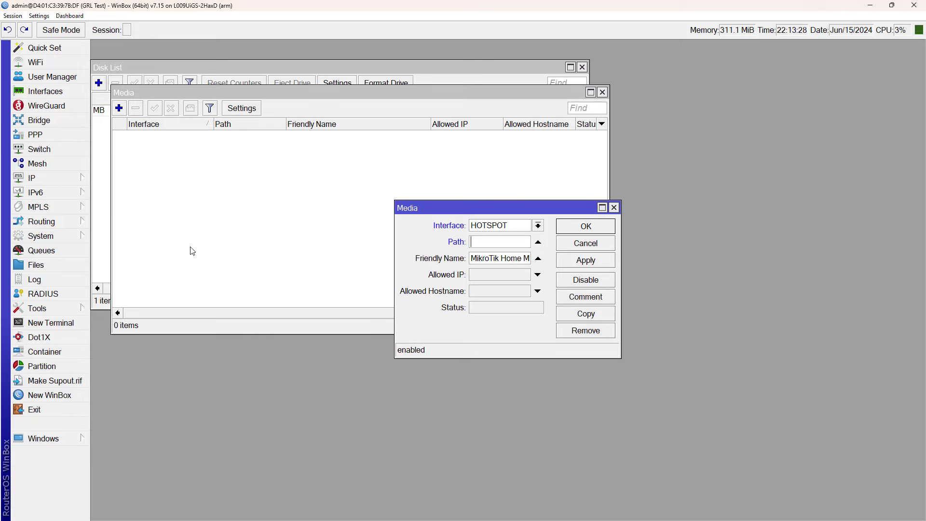
{"action": "left_click", "coordinate": [49, 268]}
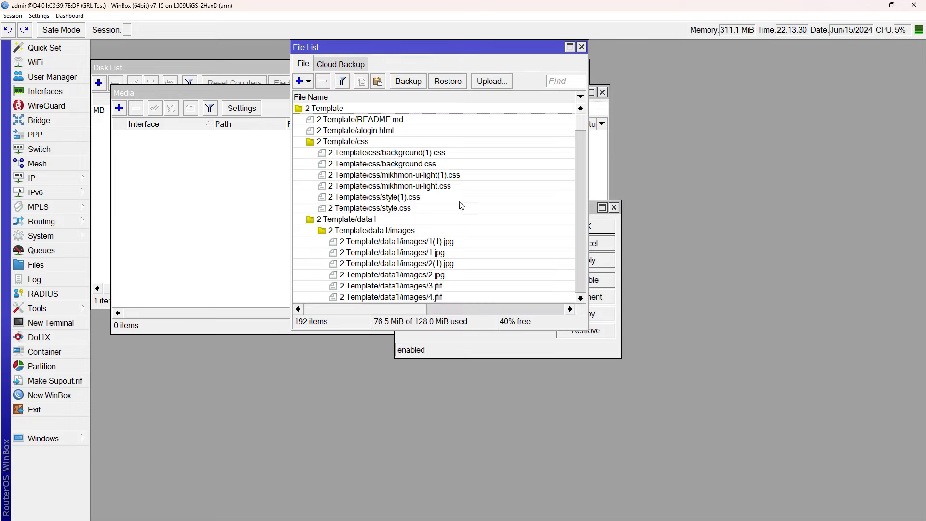
{"action": "double_click", "coordinate": [570, 48]}
{"action": "scroll", "coordinate": [386, 249], "scroll_direction": "down", "scroll_amount": 20}
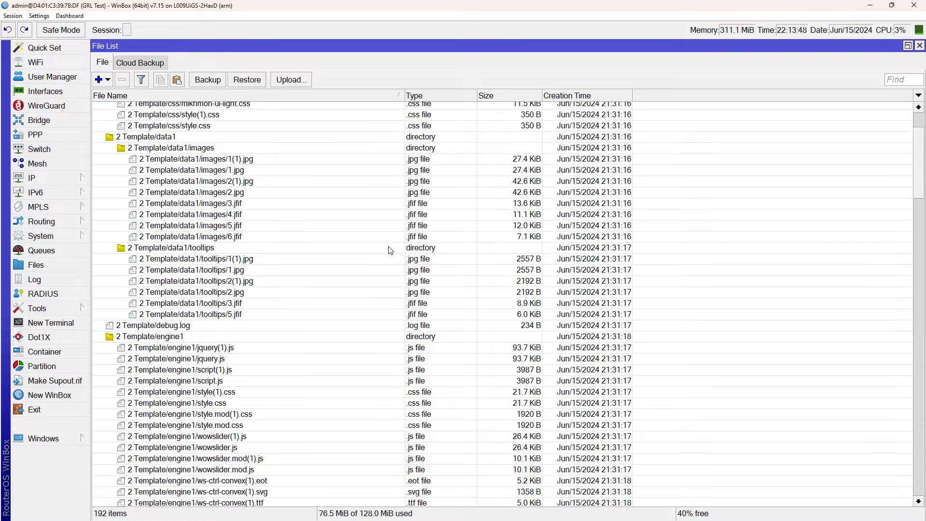
{"action": "scroll", "coordinate": [389, 250], "scroll_direction": "down", "scroll_amount": 17}
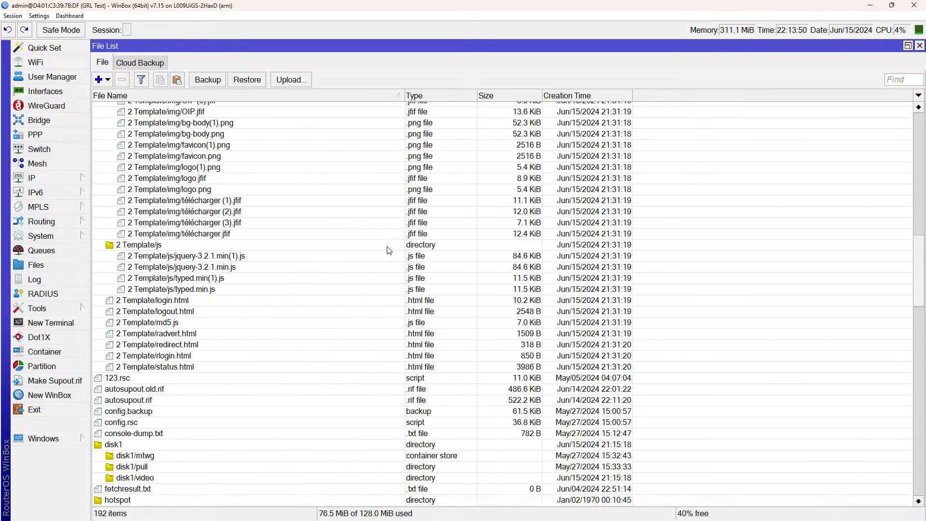
{"action": "scroll", "coordinate": [389, 250], "scroll_direction": "down", "scroll_amount": 16}
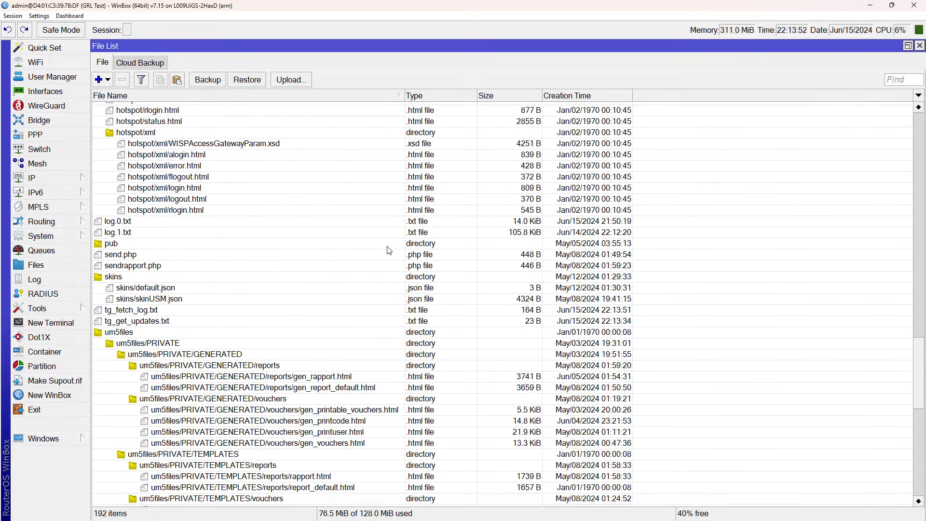
{"action": "scroll", "coordinate": [389, 250], "scroll_direction": "down", "scroll_amount": 7}
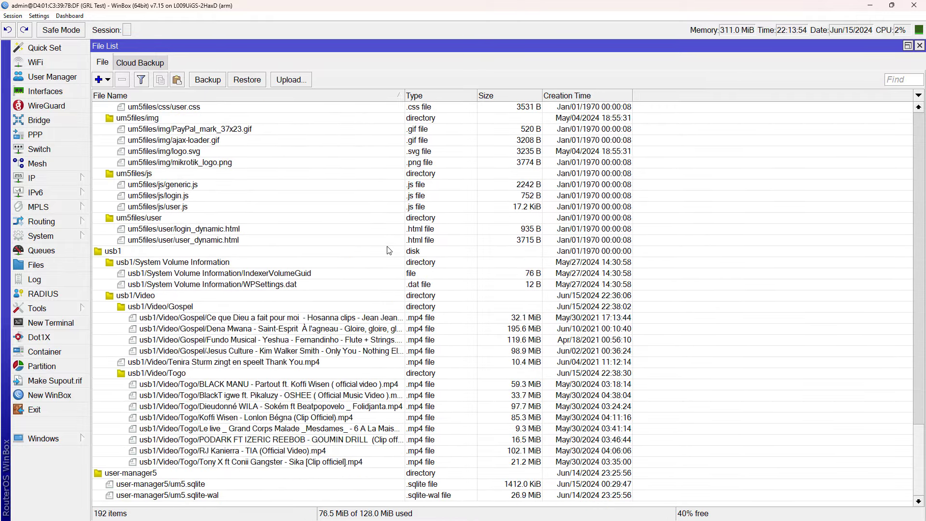
{"action": "left_click", "coordinate": [105, 253]}
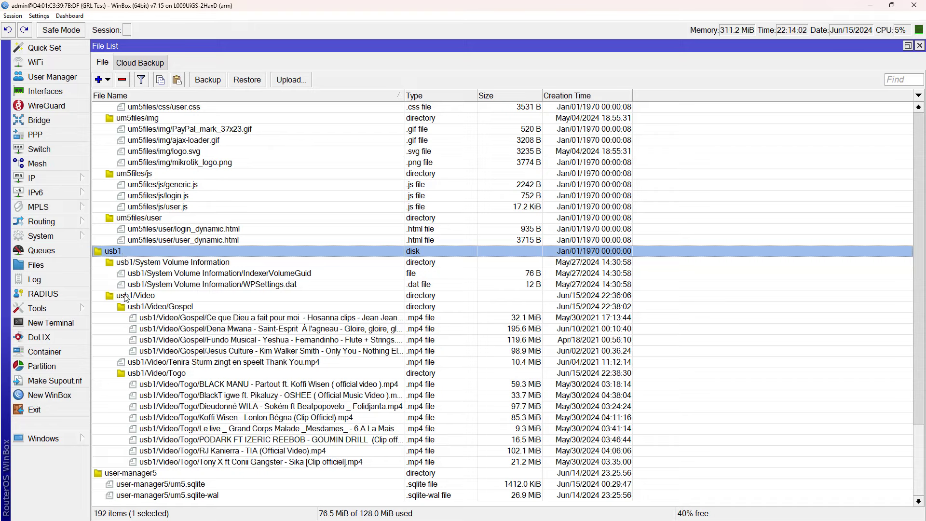
{"action": "left_click", "coordinate": [151, 299]}
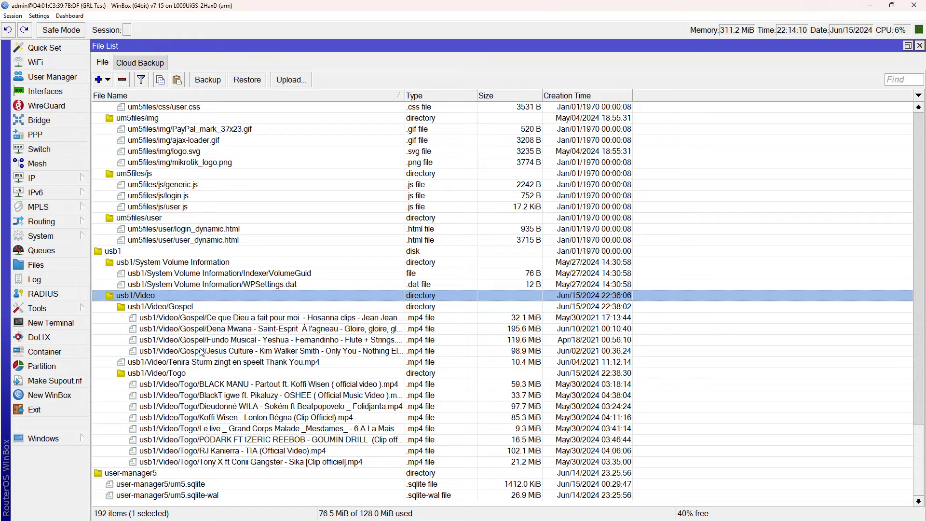
{"action": "left_click", "coordinate": [920, 46]}
{"action": "left_click", "coordinate": [497, 241]}
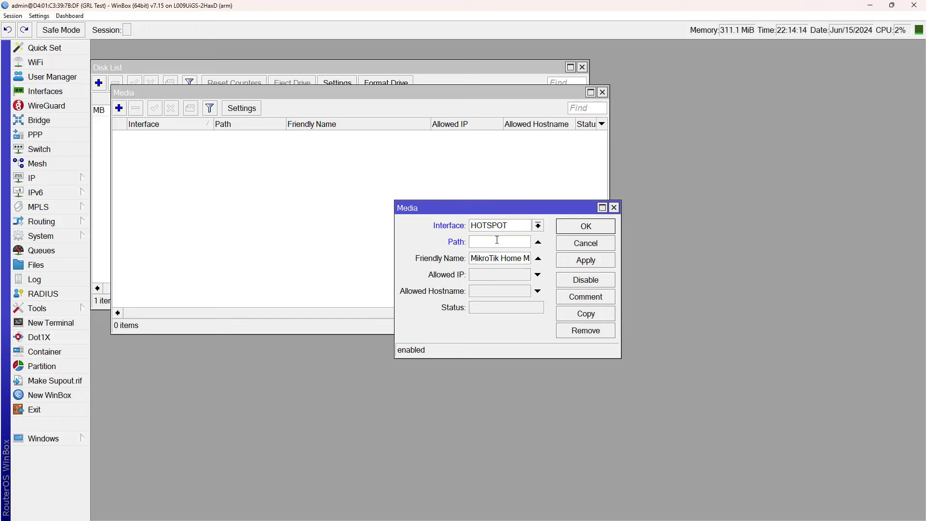
- Set the media path to usb1/Video and the friendly name to 'Media serveur'
{"action": "type", "text": "usb1/Video"}
{"action": "key", "text": "Tab"}
{"action": "triple_click", "coordinate": [493, 256]}
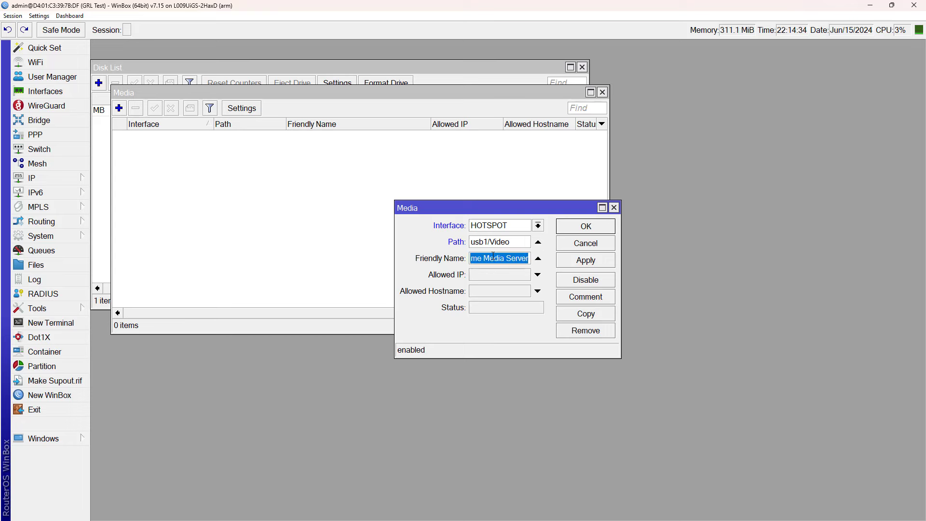
{"action": "type", "text": "Media"}
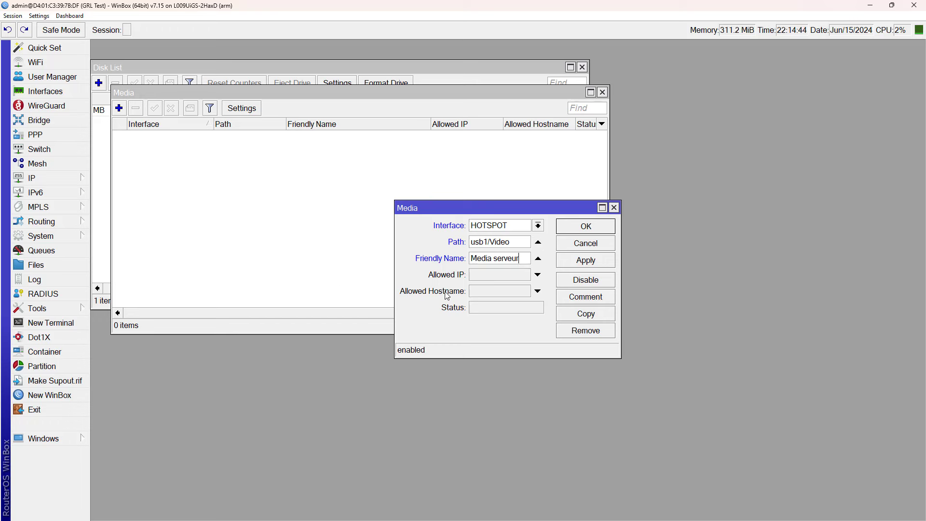
- Apply the media server entry, confirm it shows Running, and restore WinBox's window size
{"action": "left_click_drag", "start_coordinate": [485, 208], "coordinate": [430, 170]}
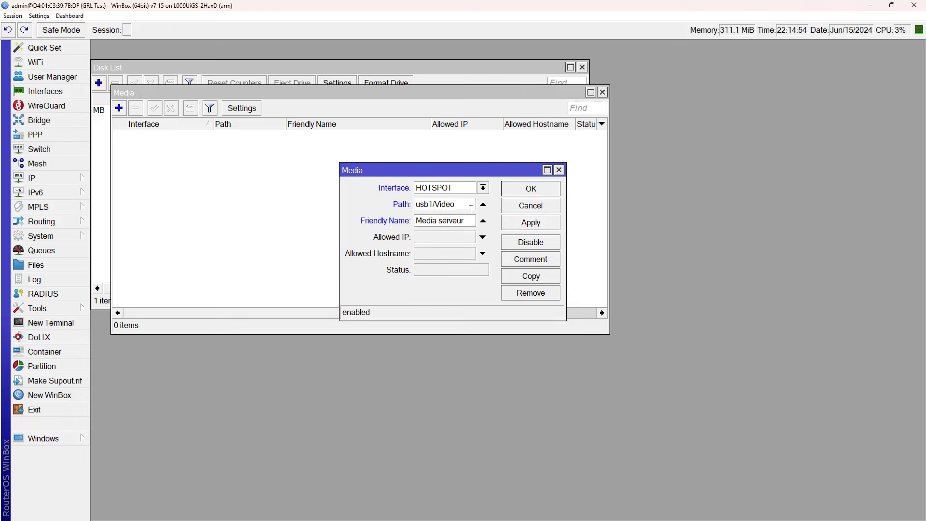
{"action": "left_click", "coordinate": [521, 223]}
{"action": "left_click_drag", "start_coordinate": [462, 271], "coordinate": [409, 275]}
{"action": "left_click", "coordinate": [450, 272]}
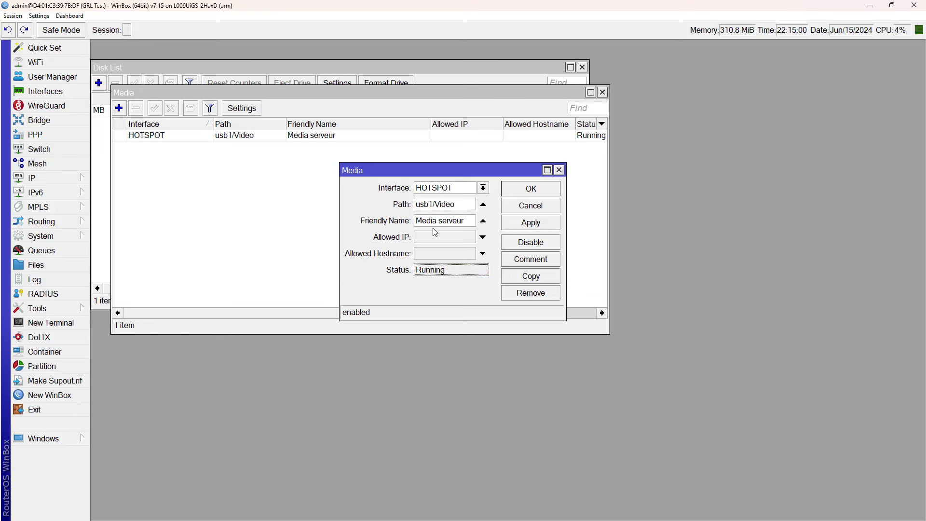
{"action": "left_click", "coordinate": [890, 9]}
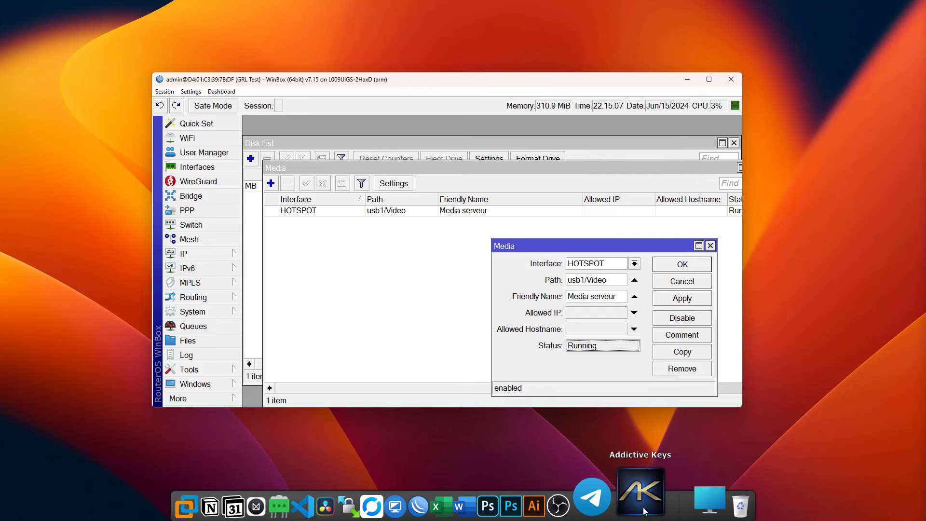
{"action": "left_click", "coordinate": [799, 410]}
{"action": "key", "text": "super"}
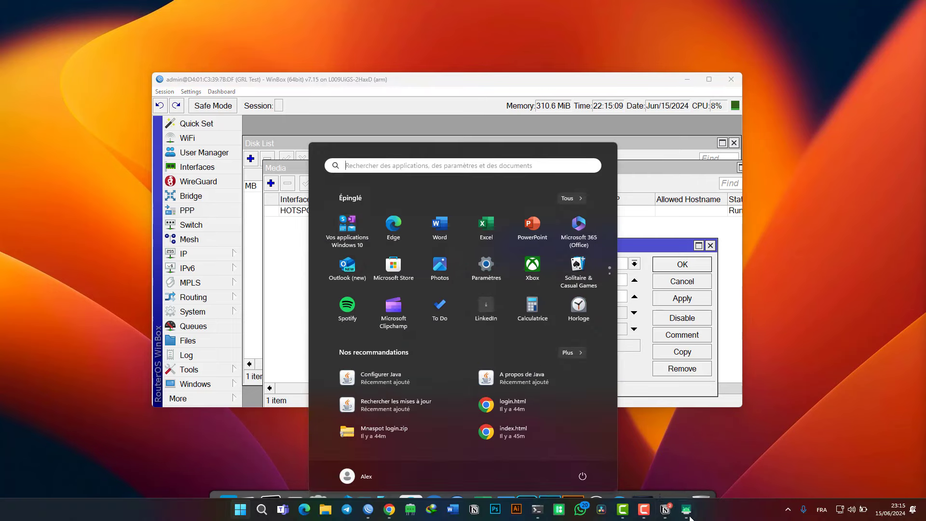
- Mirror the phone and log into the MNA hotspot with the voucher code
{"action": "left_click", "coordinate": [686, 510]}
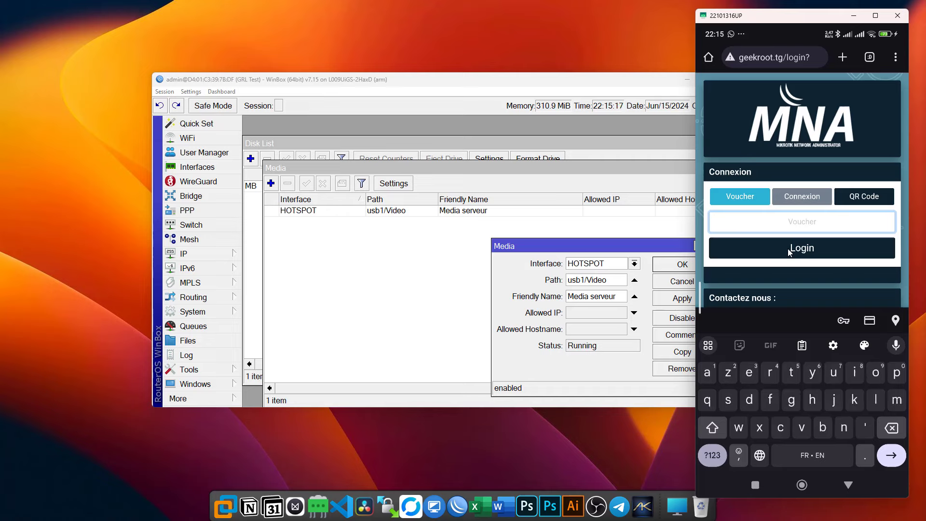
{"action": "type", "text": "root"}
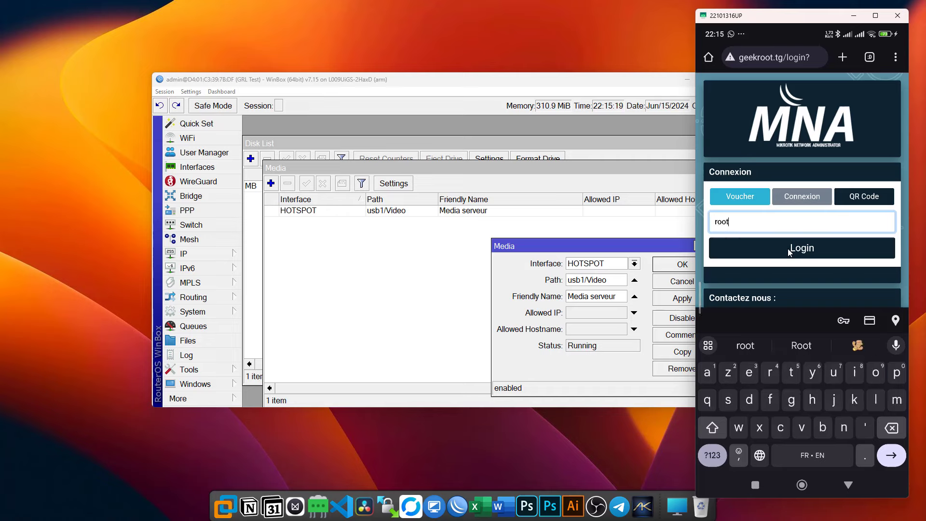
{"action": "left_click", "coordinate": [788, 248]}
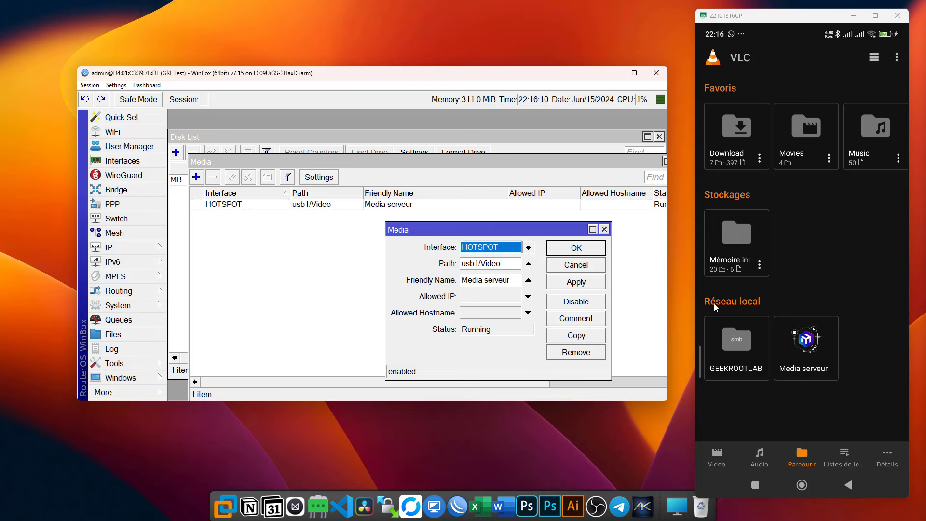
- Browse Media serveur in VLC and play video 4 from the Togo folder
{"action": "left_click", "coordinate": [826, 352]}
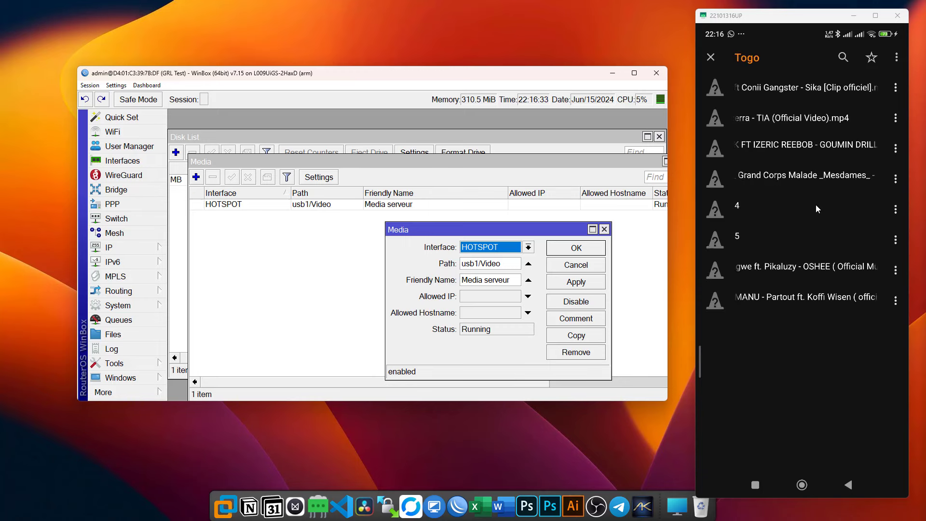
{"action": "left_click", "coordinate": [815, 204]}
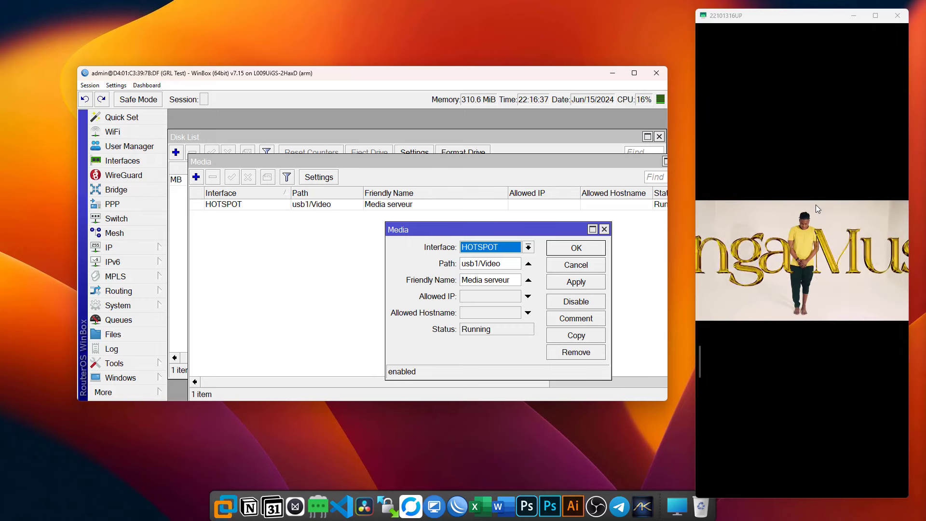
{"action": "left_click", "coordinate": [815, 205]}
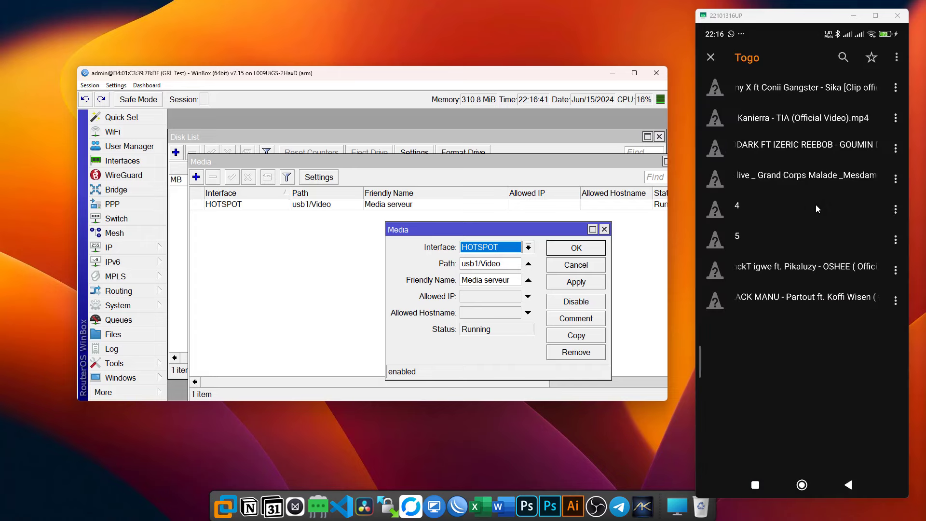
{"action": "left_click", "coordinate": [817, 207]}
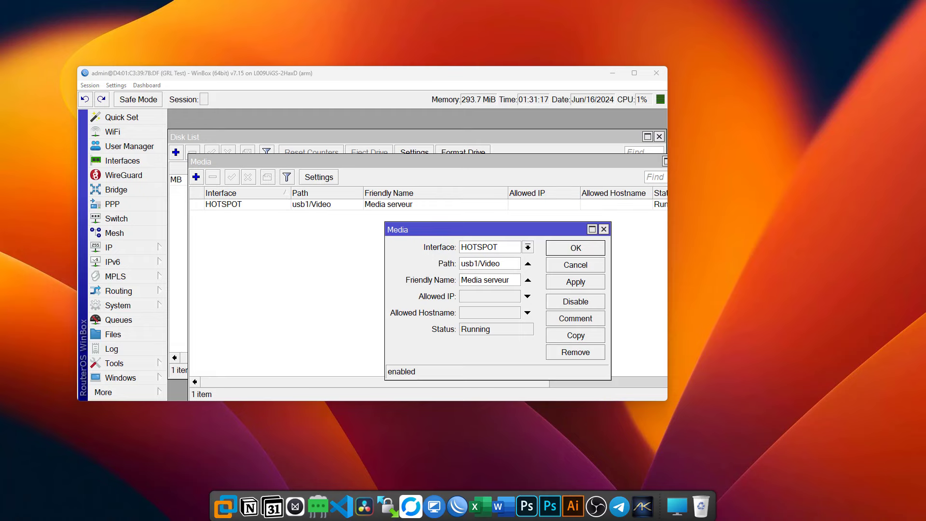
- Bring the mnatogo.com browser window to the front and maximize it
{"action": "key", "text": "alt+Tab"}
{"action": "left_click_drag", "start_coordinate": [671, 12], "coordinate": [731, 5]}
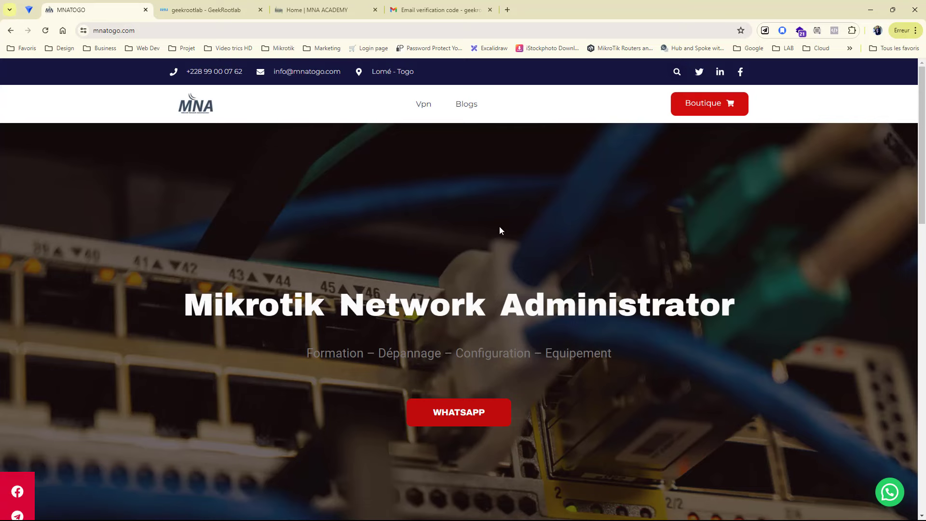
- Scroll through the mnatogo.com home page, then switch to the GeekRootlab shop tab
{"action": "scroll", "coordinate": [499, 229], "scroll_direction": "down", "scroll_amount": 8}
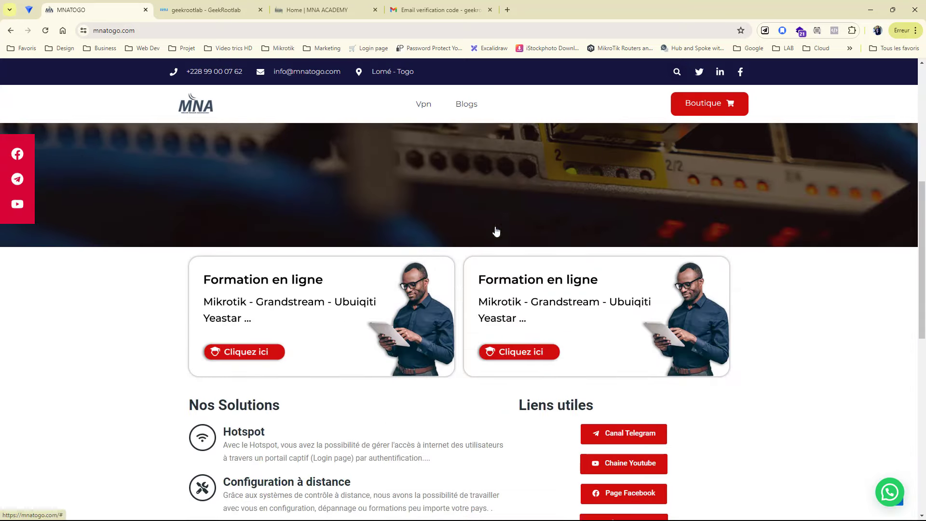
{"action": "scroll", "coordinate": [495, 226], "scroll_direction": "down", "scroll_amount": 7}
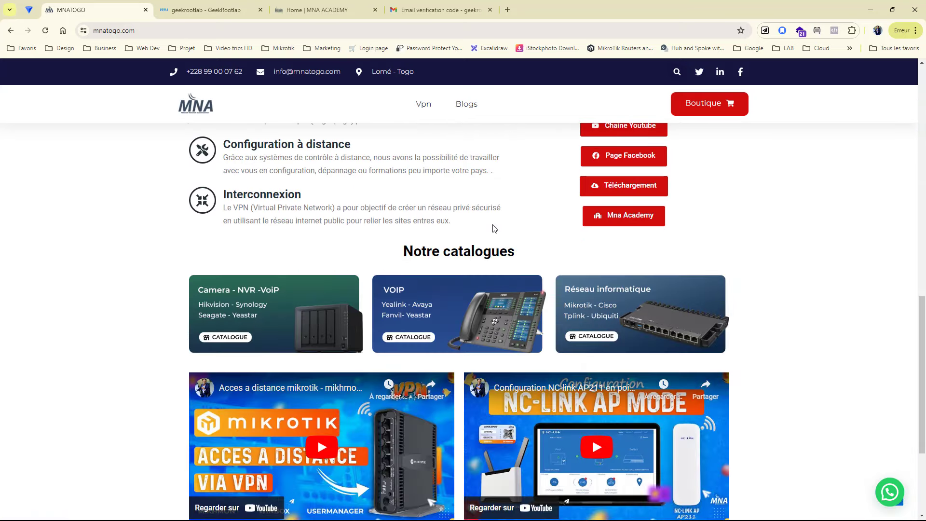
{"action": "scroll", "coordinate": [495, 228], "scroll_direction": "up", "scroll_amount": 5}
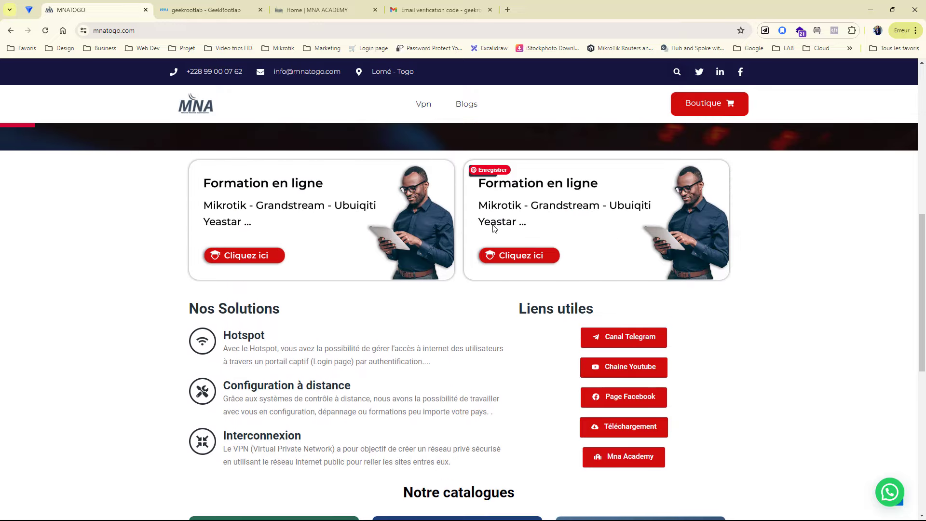
{"action": "left_click", "coordinate": [207, 12]}
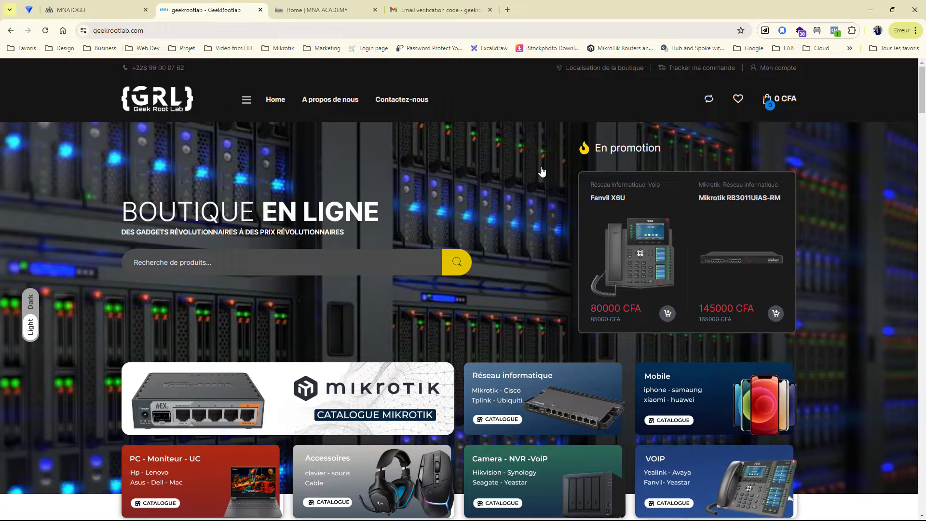
{"action": "scroll", "coordinate": [542, 171], "scroll_direction": "down", "scroll_amount": 8}
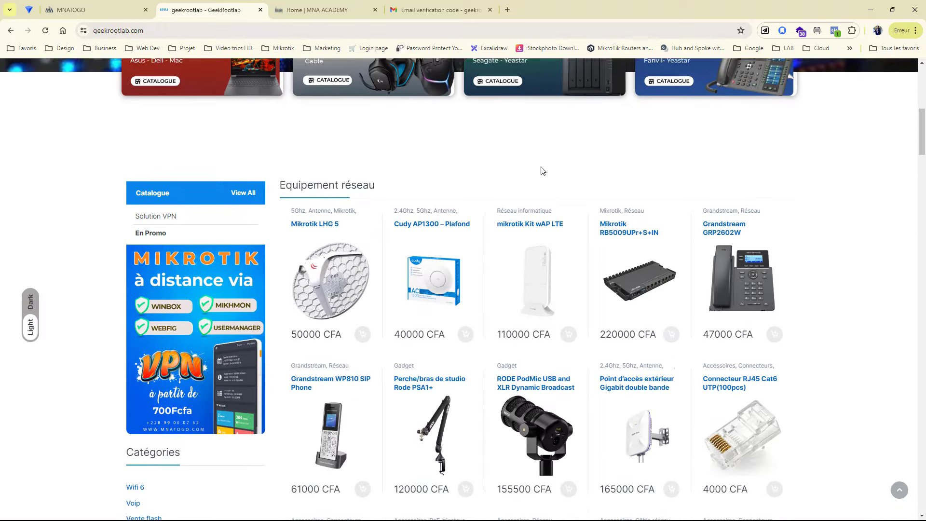
{"action": "scroll", "coordinate": [542, 170], "scroll_direction": "down", "scroll_amount": 1}
{"action": "scroll", "coordinate": [542, 170], "scroll_direction": "down", "scroll_amount": 3}
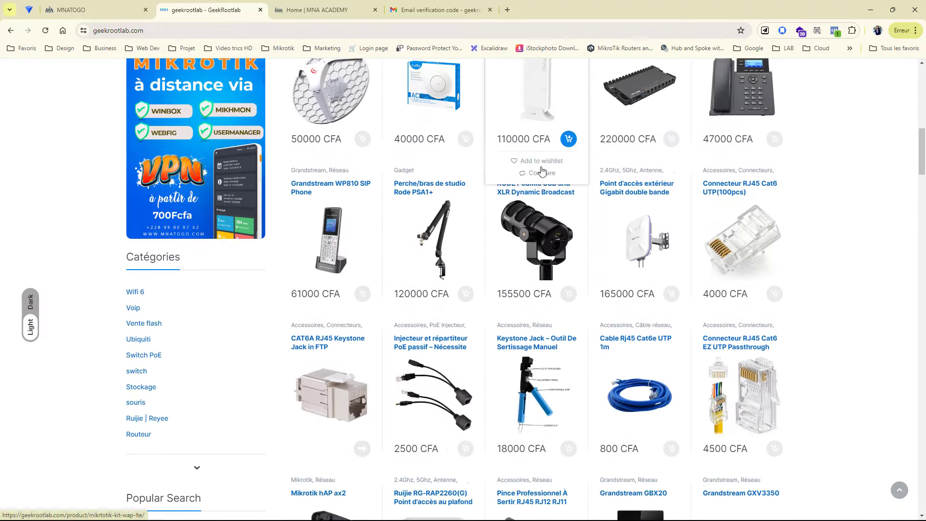
{"action": "scroll", "coordinate": [542, 171], "scroll_direction": "up", "scroll_amount": 10}
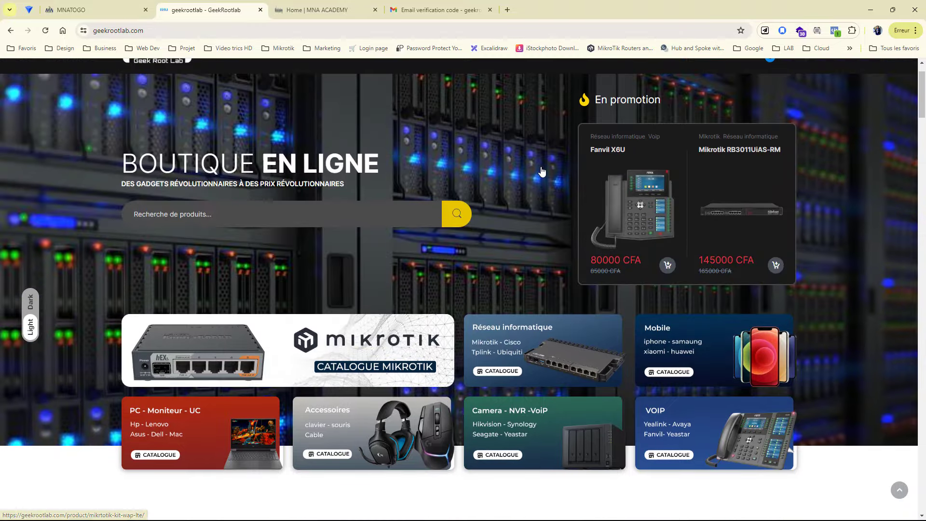
- View the MNA Academy home page and its sign-up form, then minimise the sign-up window
{"action": "left_click", "coordinate": [331, 15]}
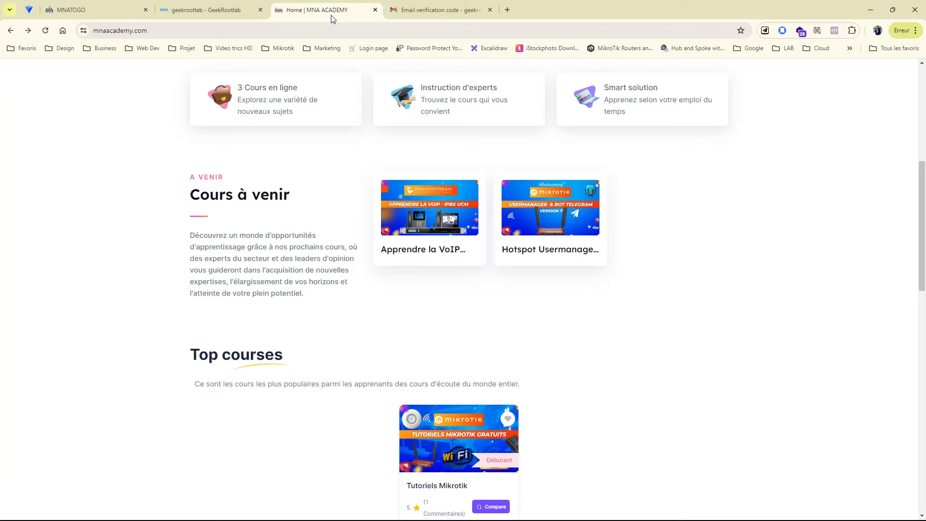
{"action": "scroll", "coordinate": [324, 217], "scroll_direction": "up", "scroll_amount": 7}
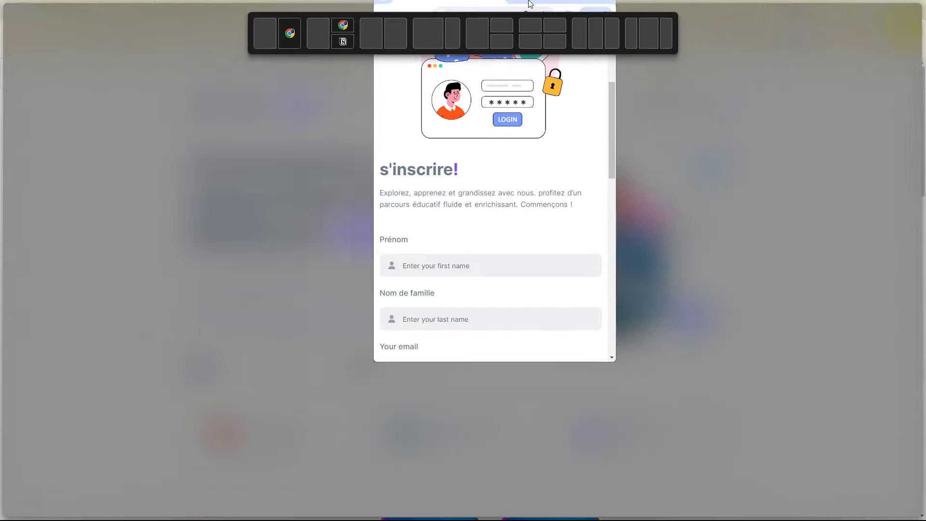
{"action": "scroll", "coordinate": [600, 130], "scroll_direction": "up", "scroll_amount": 4}
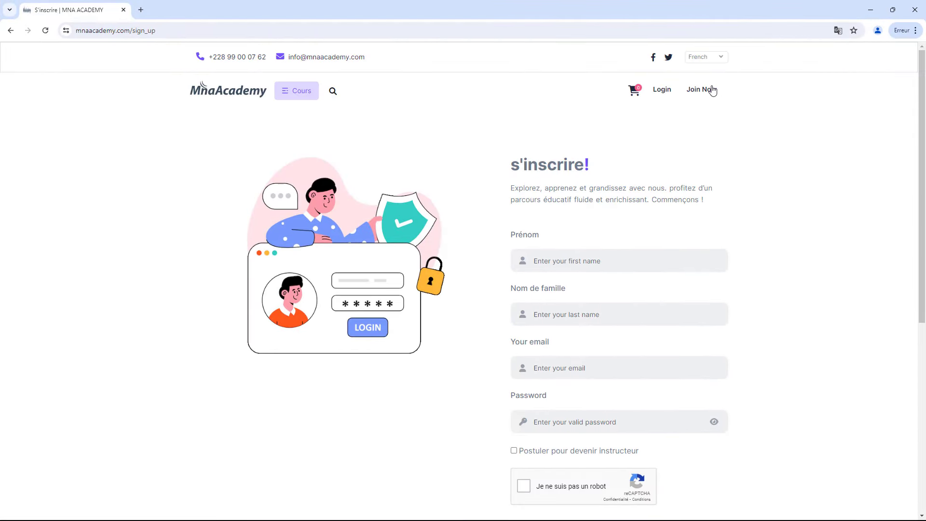
{"action": "scroll", "coordinate": [579, 231], "scroll_direction": "down", "scroll_amount": 1}
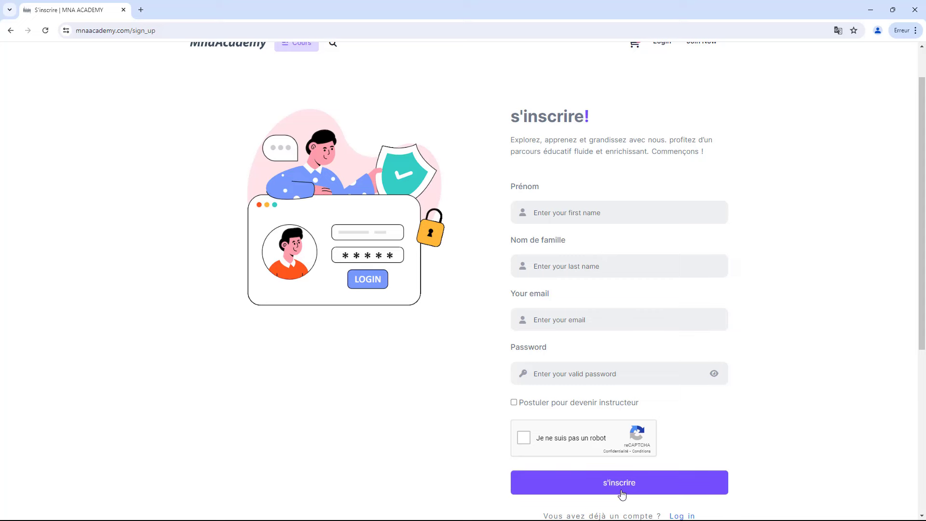
{"action": "left_click", "coordinate": [871, 10]}
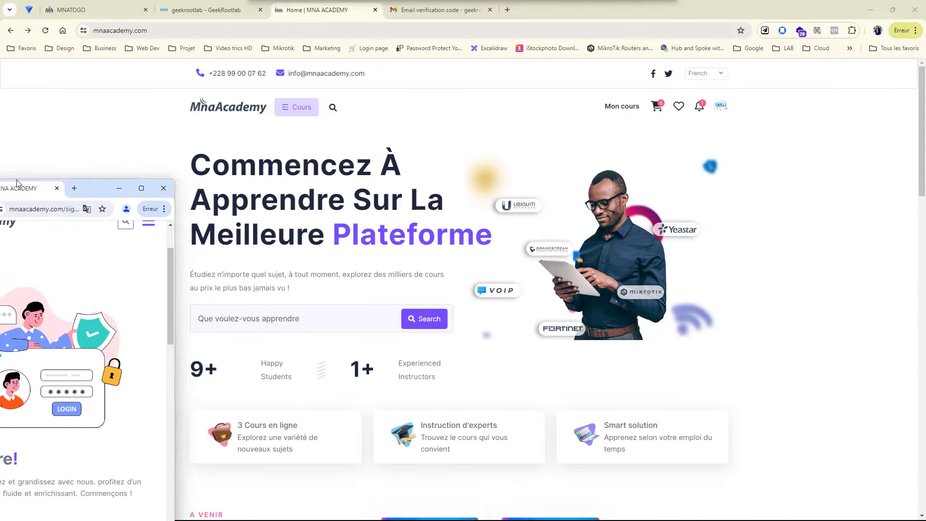
- Read the MNA Academy verification code in Gmail, then return to the MNA Academy tab
{"action": "left_click", "coordinate": [424, 10]}
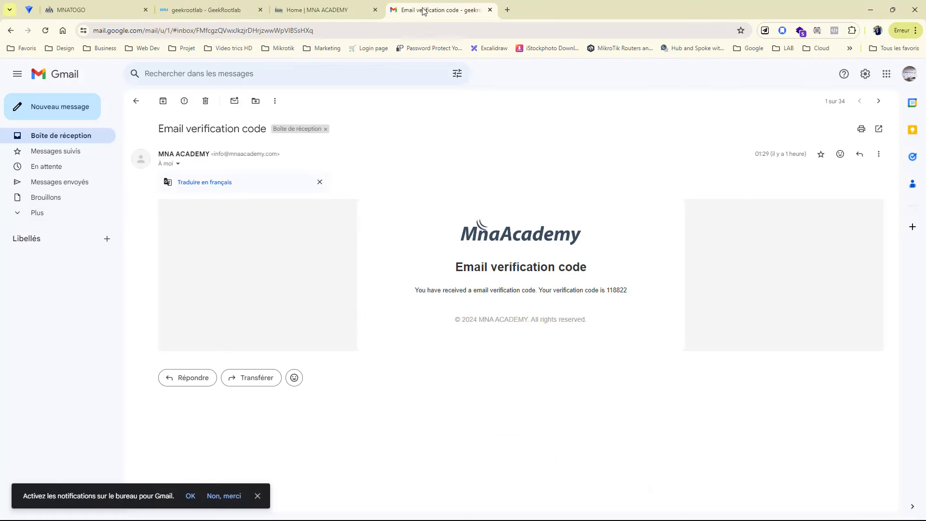
{"action": "left_click", "coordinate": [20, 216]}
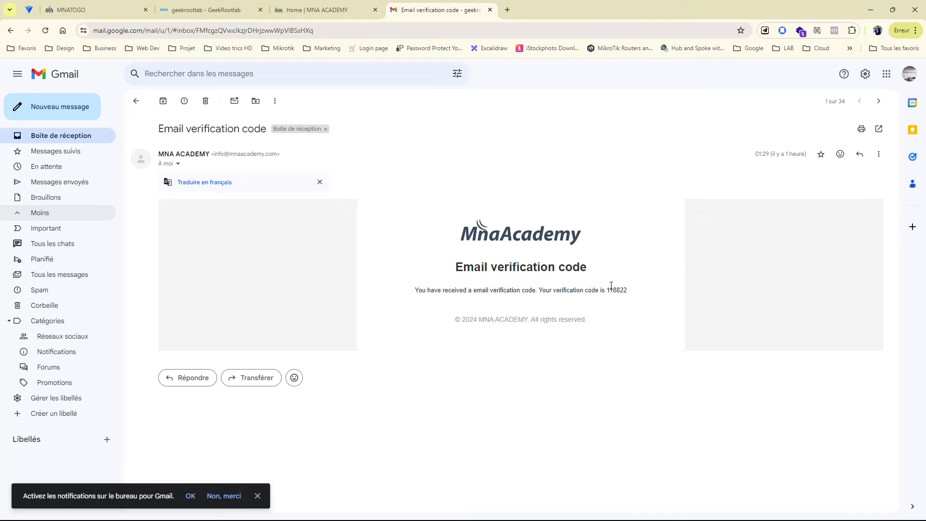
{"action": "left_click_drag", "start_coordinate": [628, 291], "coordinate": [602, 290]}
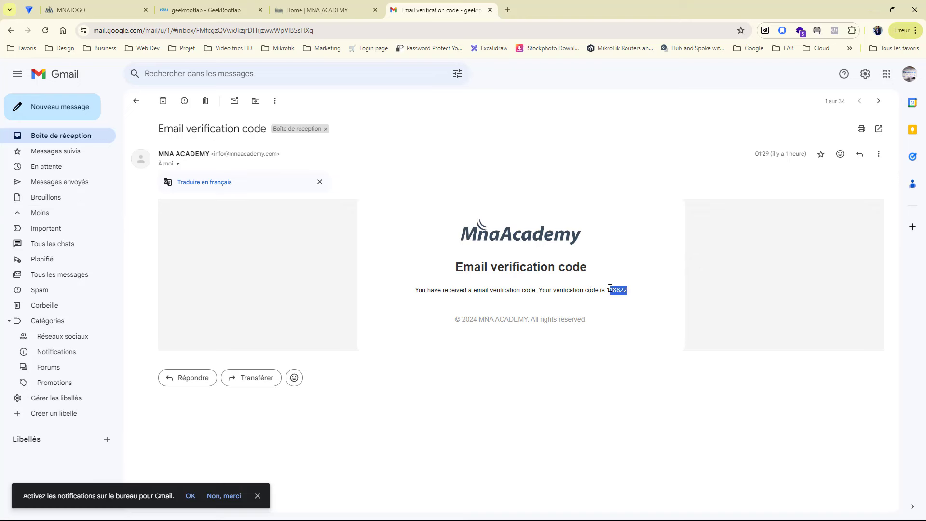
{"action": "left_click", "coordinate": [617, 293]}
{"action": "left_click", "coordinate": [303, 10]}
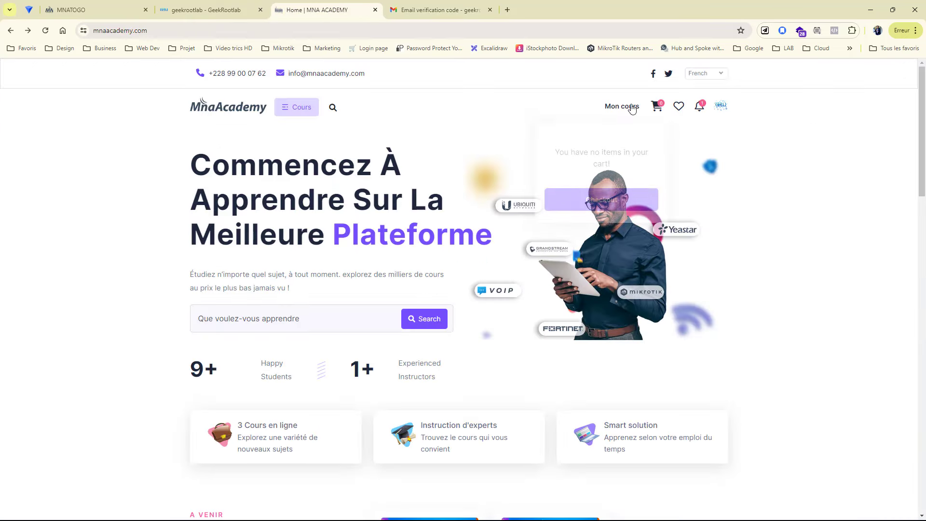
- Start the Tutoriels Mikrotik course and expand its Mikrotik Backup and Astuces Mikrotik sections
{"action": "scroll", "coordinate": [583, 182], "scroll_direction": "down", "scroll_amount": 20}
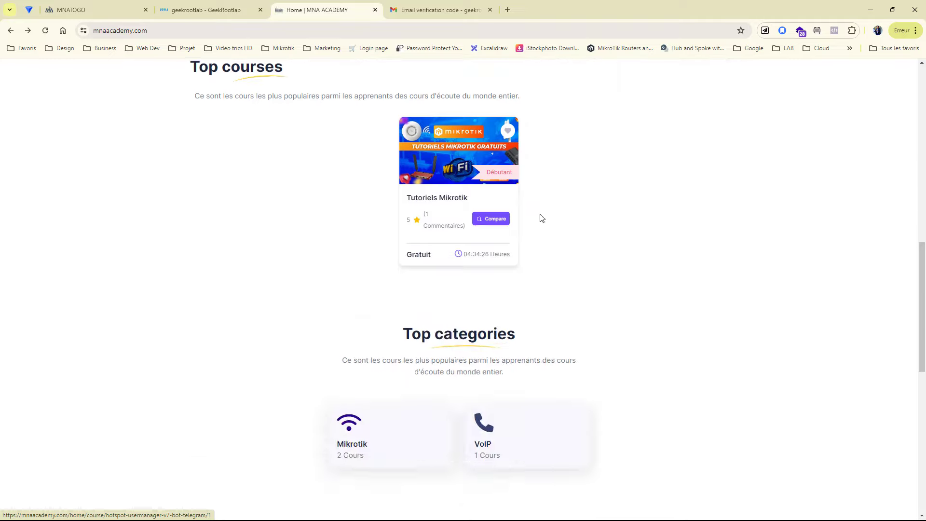
{"action": "scroll", "coordinate": [633, 317], "scroll_direction": "up", "scroll_amount": 9}
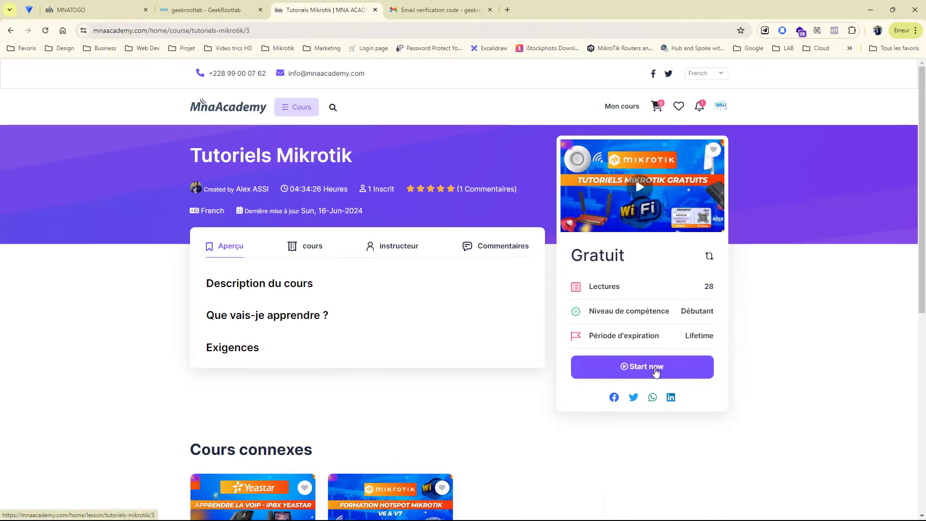
{"action": "left_click", "coordinate": [656, 371]}
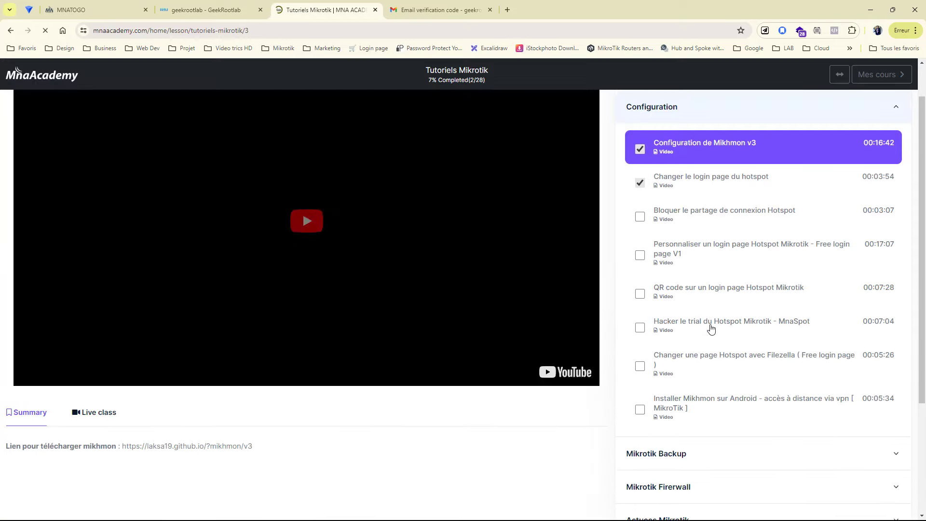
{"action": "scroll", "coordinate": [711, 328], "scroll_direction": "down", "scroll_amount": 3}
{"action": "left_click", "coordinate": [693, 309]}
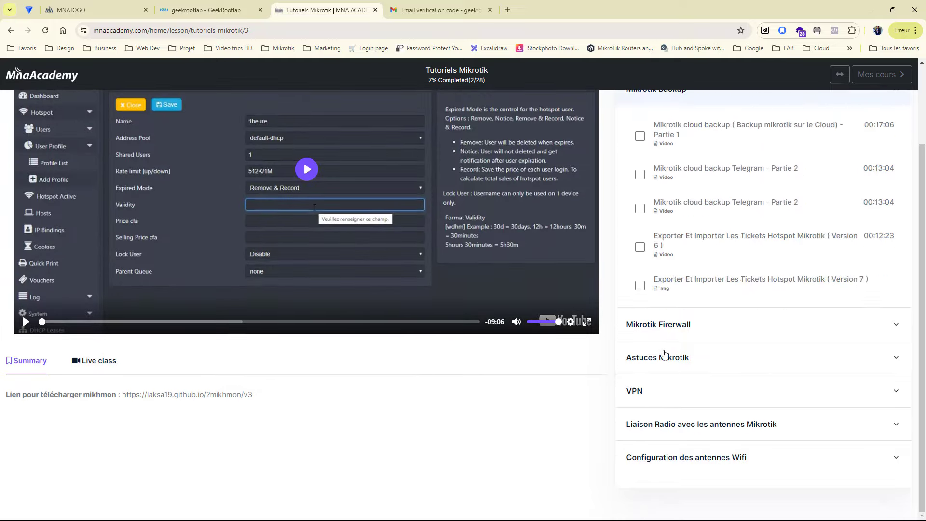
{"action": "left_click", "coordinate": [663, 356]}
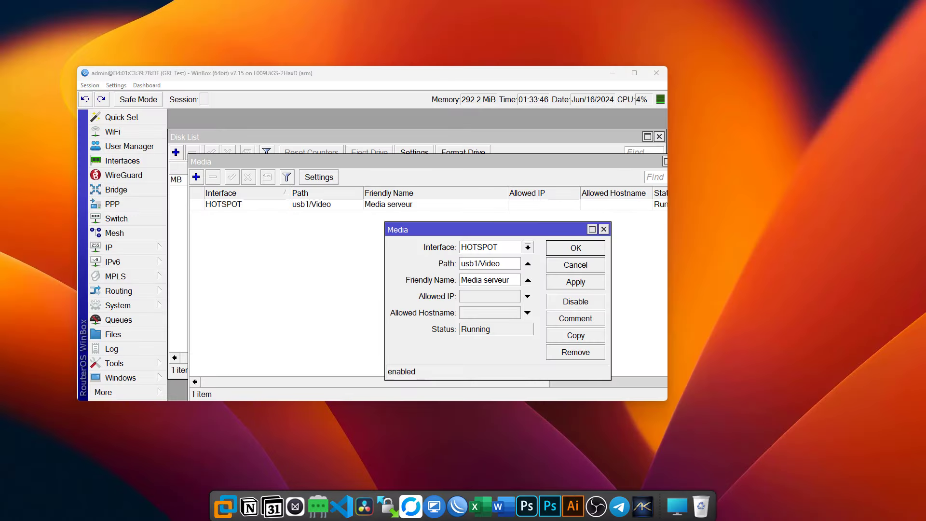
- Maximize Telegram and scroll up through the MNA - {GRL} channel's older product posts
{"action": "left_click_drag", "start_coordinate": [0, 217], "coordinate": [606, 0]}
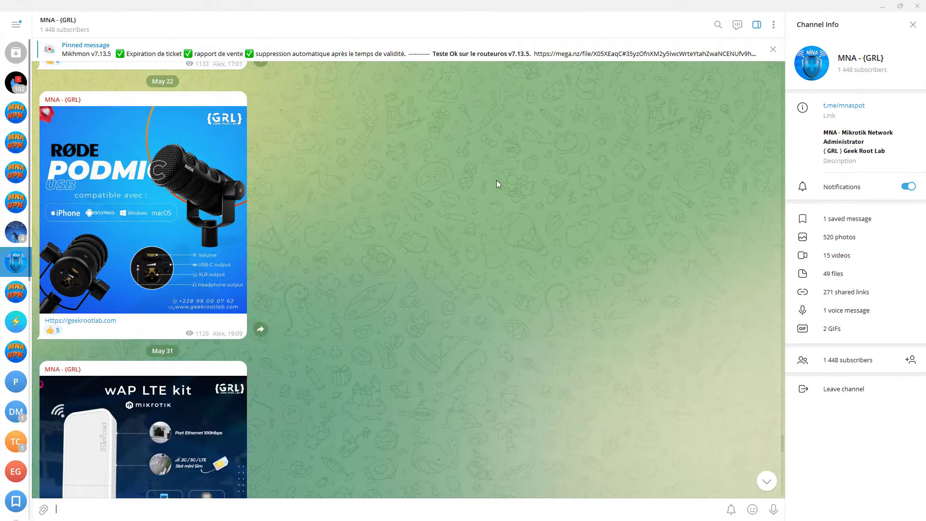
{"action": "scroll", "coordinate": [294, 185], "scroll_direction": "up", "scroll_amount": 15}
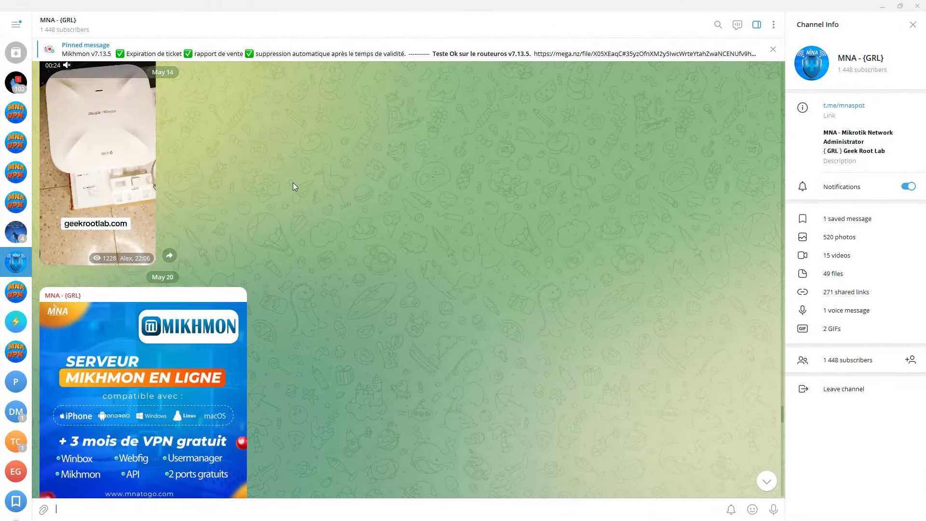
{"action": "scroll", "coordinate": [292, 183], "scroll_direction": "up", "scroll_amount": 15}
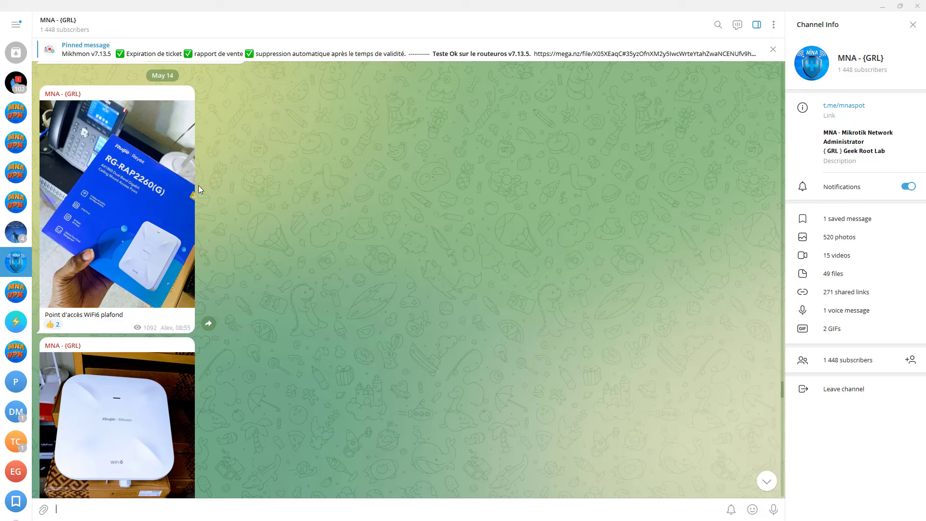
{"action": "scroll", "coordinate": [193, 188], "scroll_direction": "up", "scroll_amount": 8}
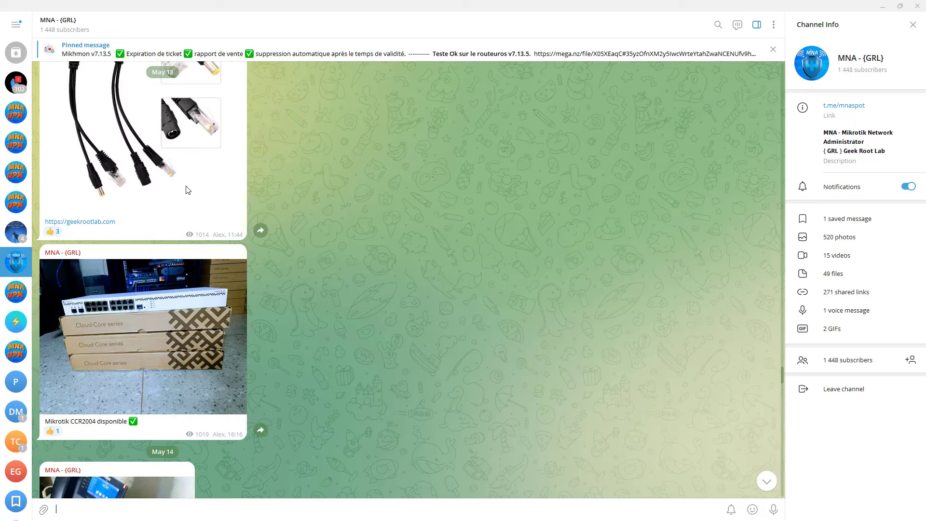
{"action": "scroll", "coordinate": [187, 189], "scroll_direction": "up", "scroll_amount": 10}
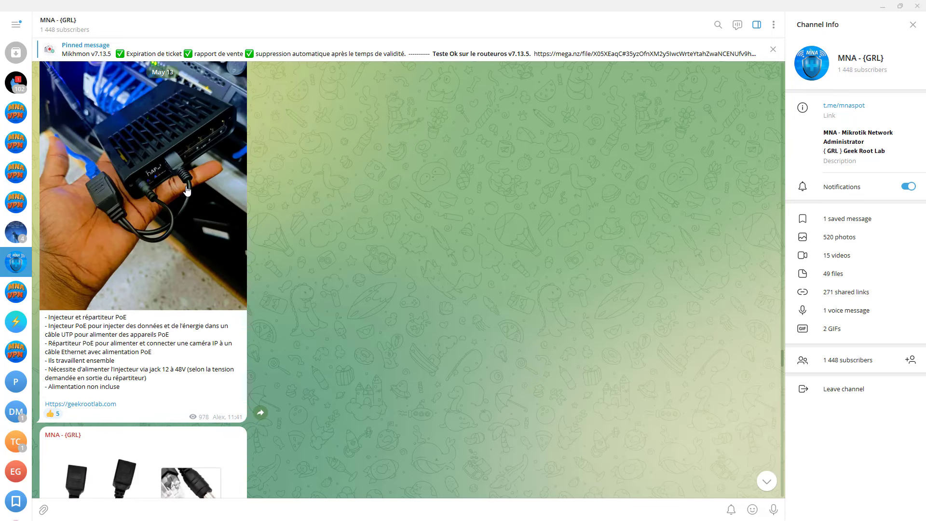